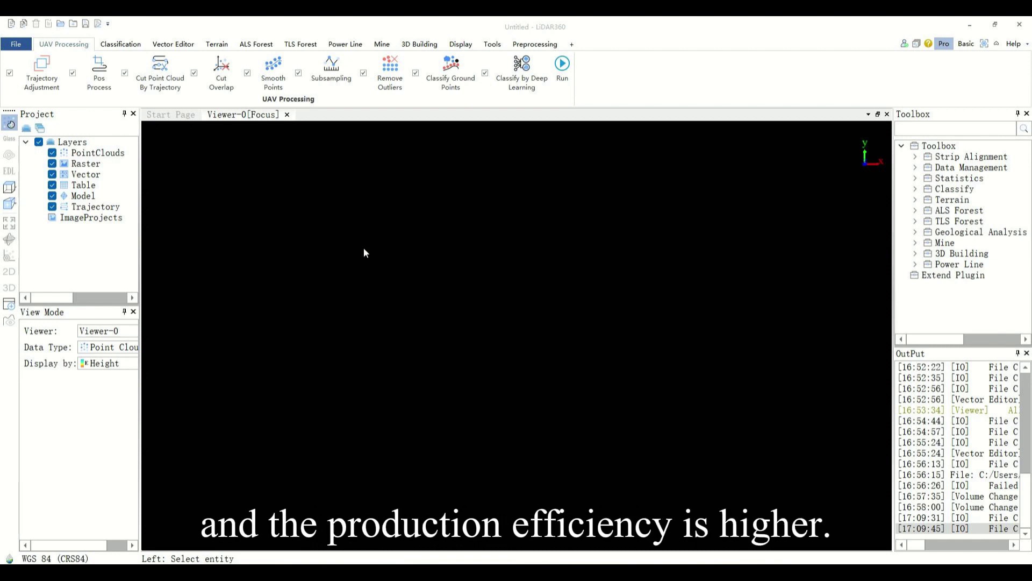
Step: Load the SampleData.LiData point cloud together with its TIN_smooth.LiTin model
left_click(10, 24)
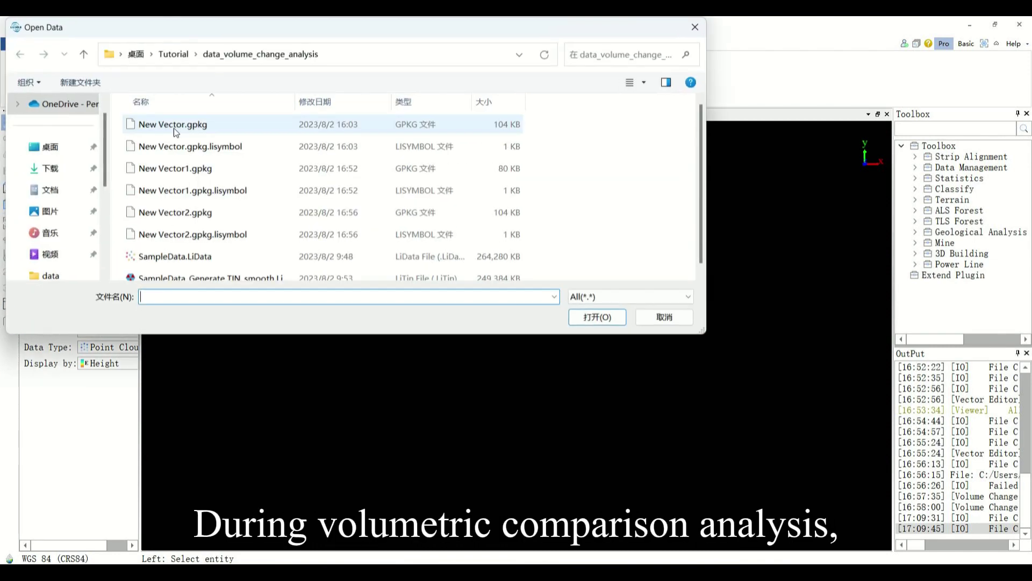
scroll(203, 228, "down", 1)
left_click(198, 249)
left_click(205, 273, "ctrl")
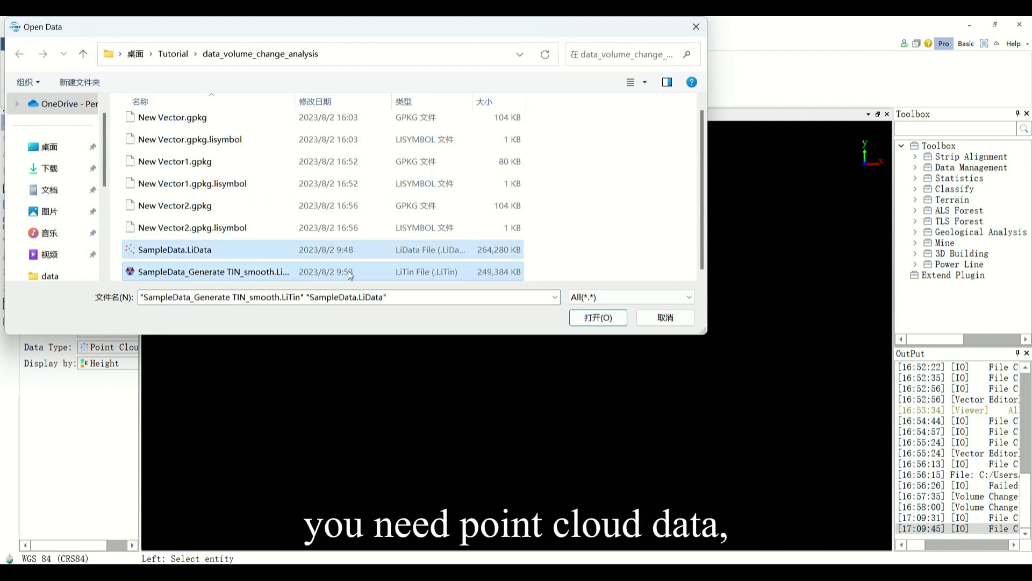
left_click(578, 318)
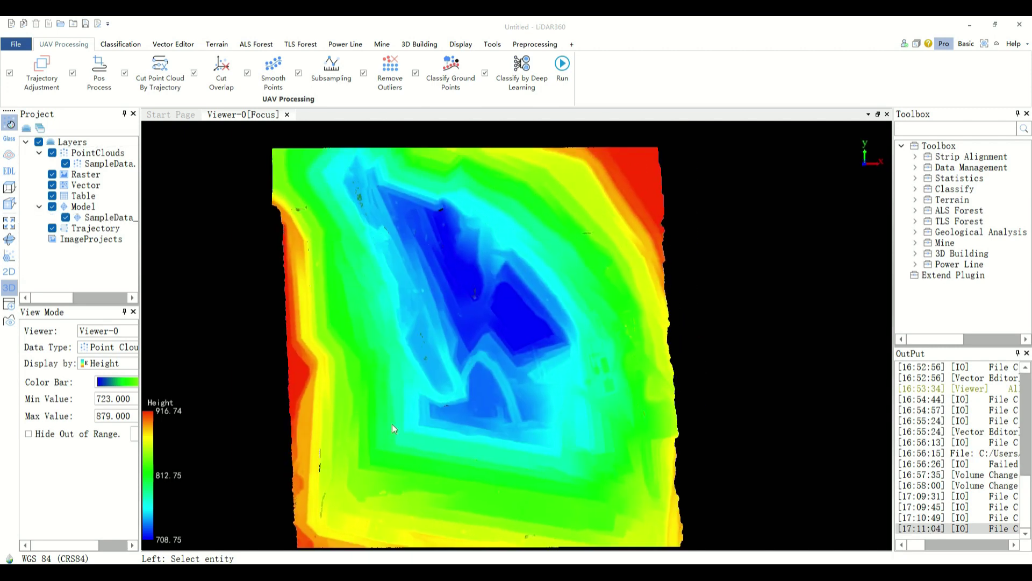
Step: Tilt the cloud view, then create a new vector file for editing via Editor > New Vector File Edit
mouse_move(392, 424)
left_mouse_down()
mouse_move(393, 384)
mouse_move(359, 374)
mouse_move(358, 414)
mouse_move(398, 426)
left_mouse_up()
left_click_drag(499, 343, 470, 346)
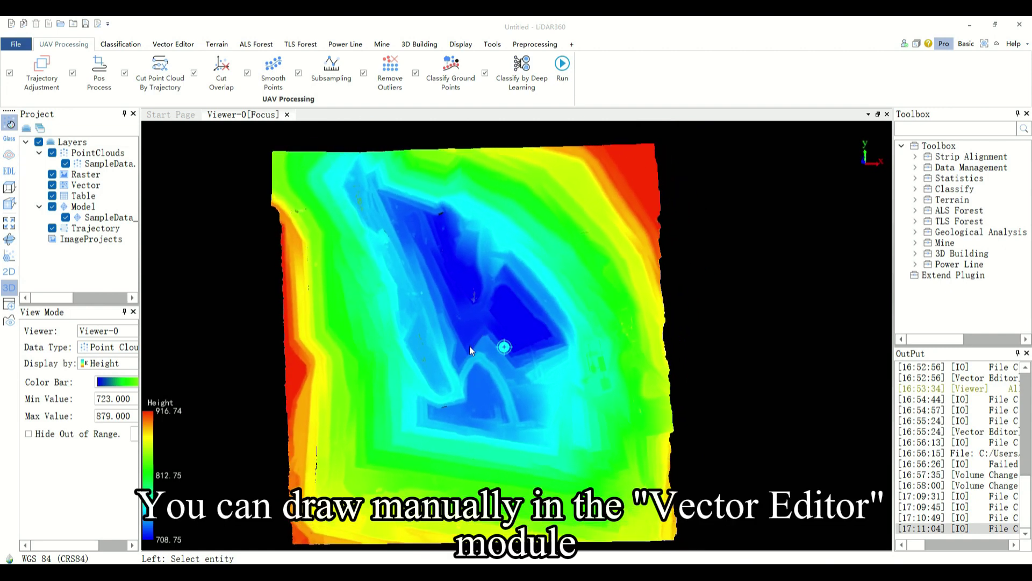
left_click(170, 44)
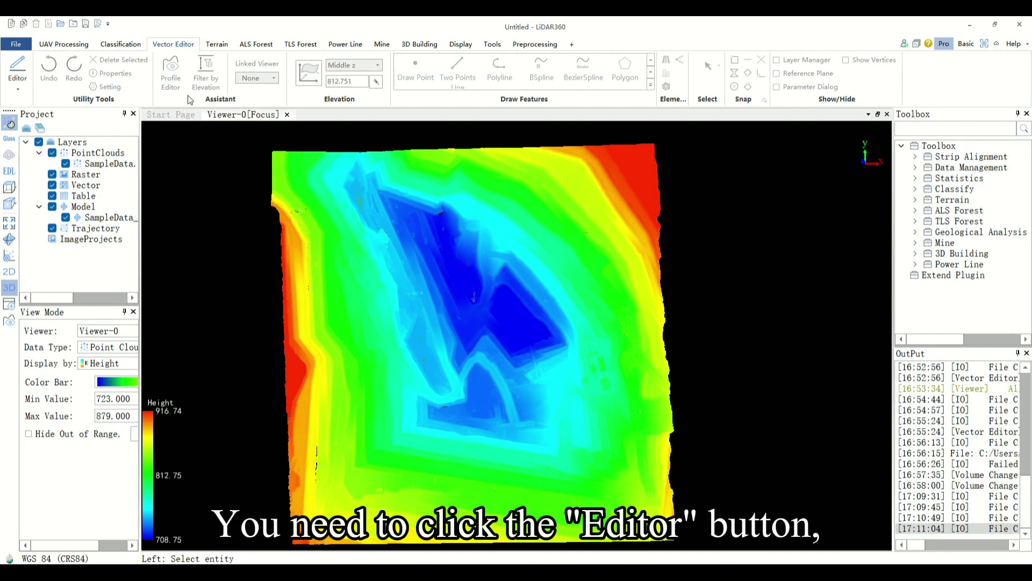
left_click(15, 85)
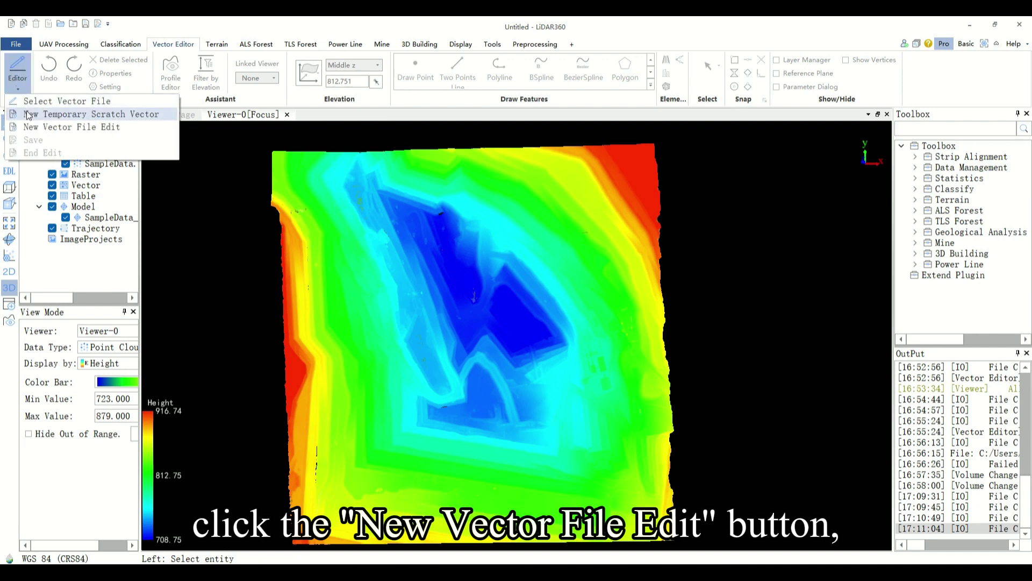
left_click(54, 127)
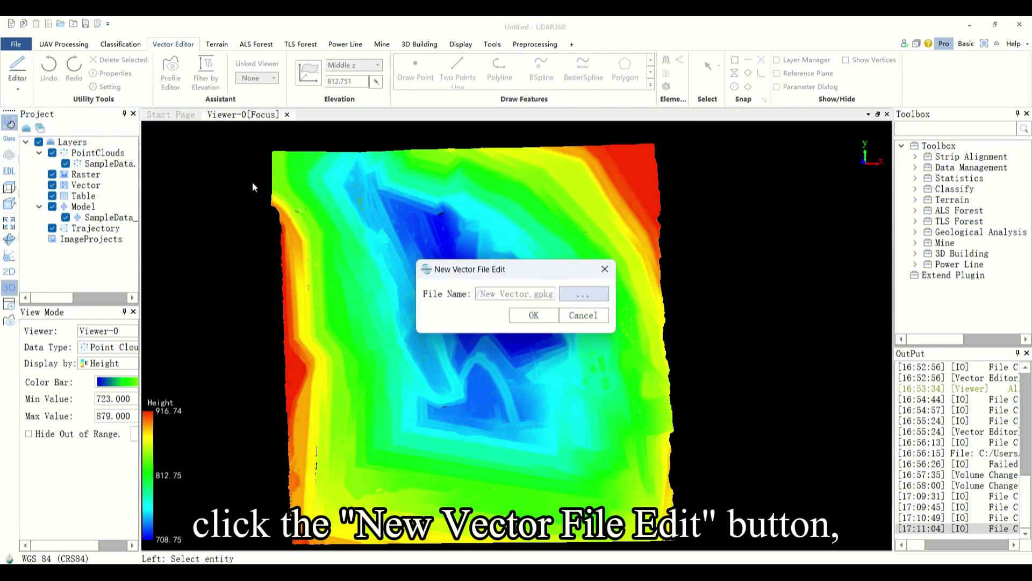
left_click(524, 317)
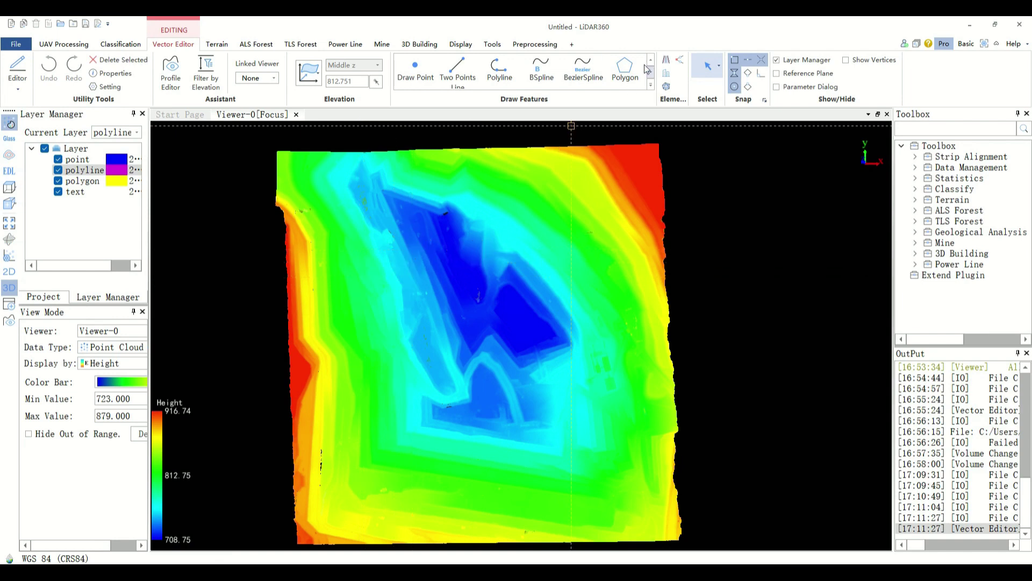
Step: Draw the first seven-corner polygon around the upper pit rim
left_click(626, 70)
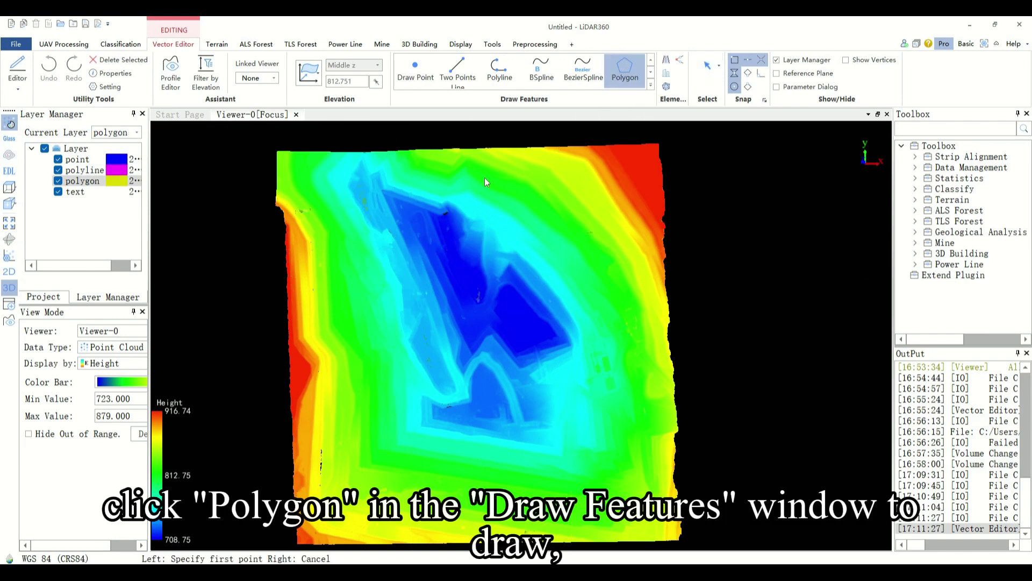
left_click(365, 169)
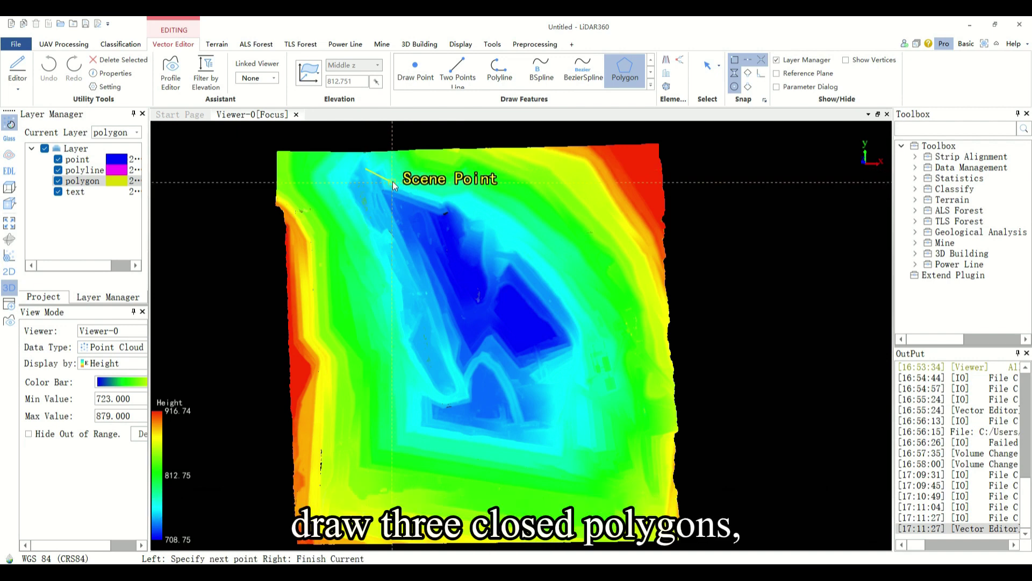
left_click(482, 212)
left_click(517, 250)
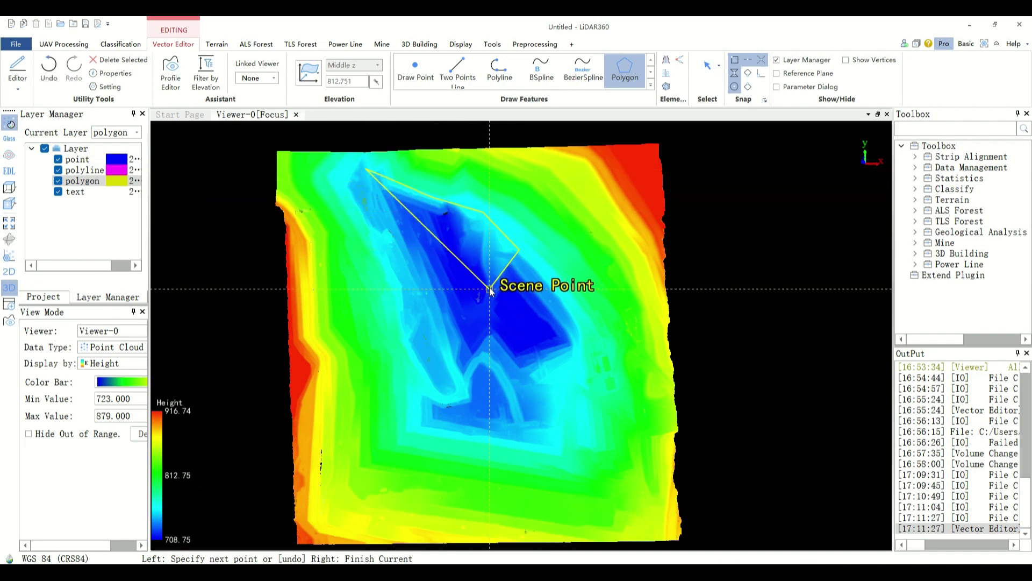
left_click(489, 288)
left_click(430, 312)
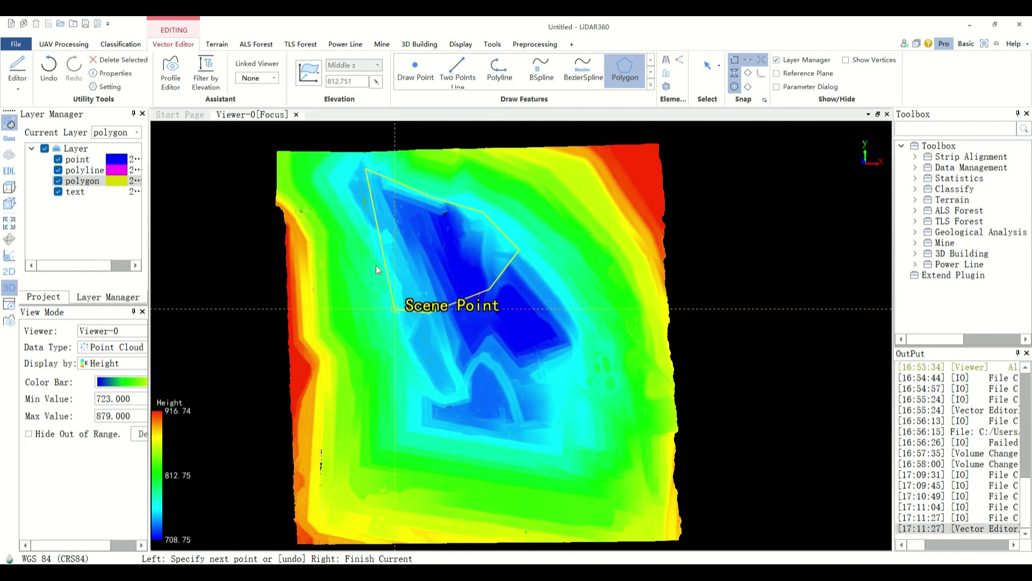
left_click(341, 186)
left_click(357, 161)
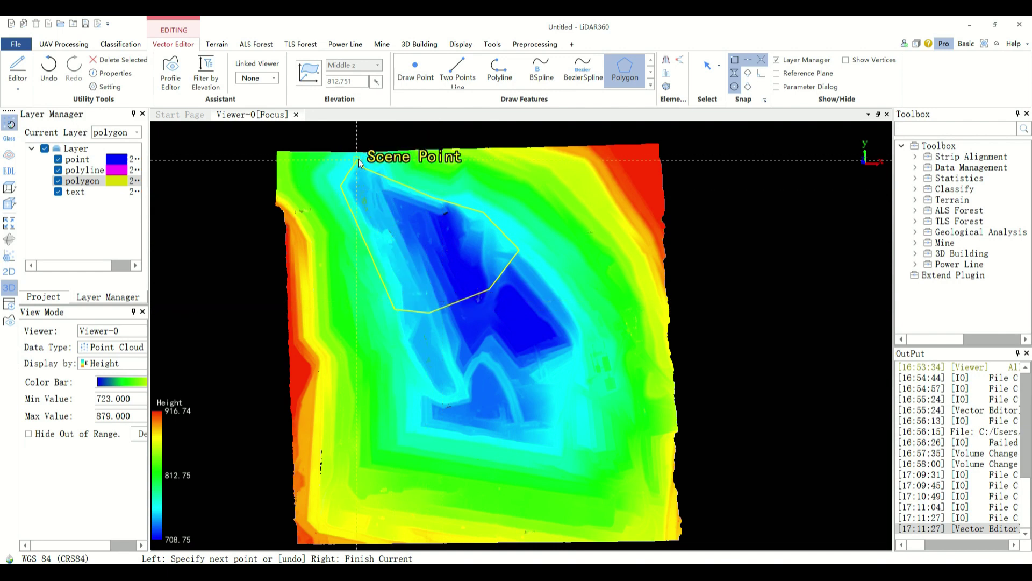
right_click(499, 269)
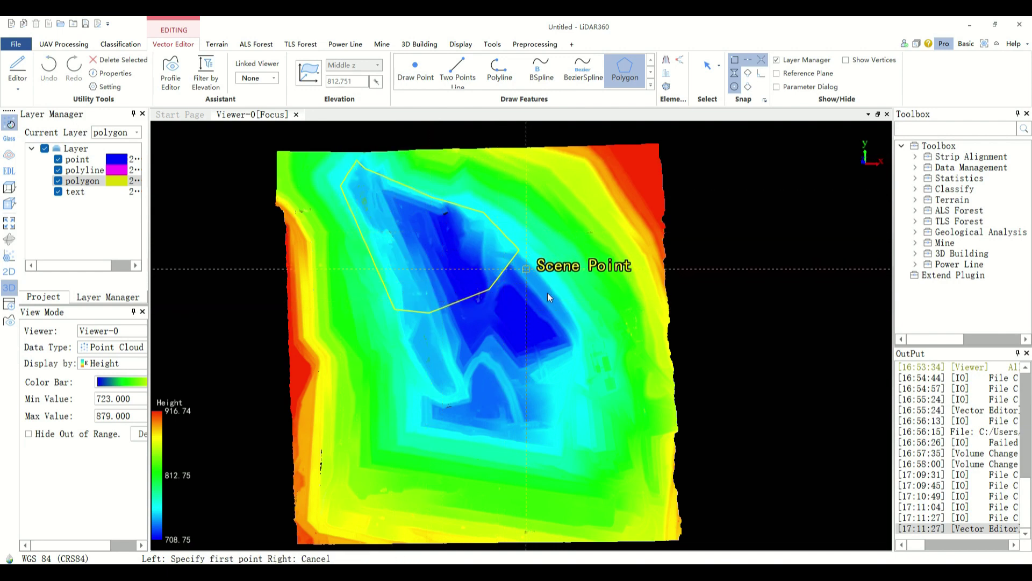
Step: Draw a second four-corner polygon over the deepest area of the pit
left_click(526, 270)
left_click(576, 336)
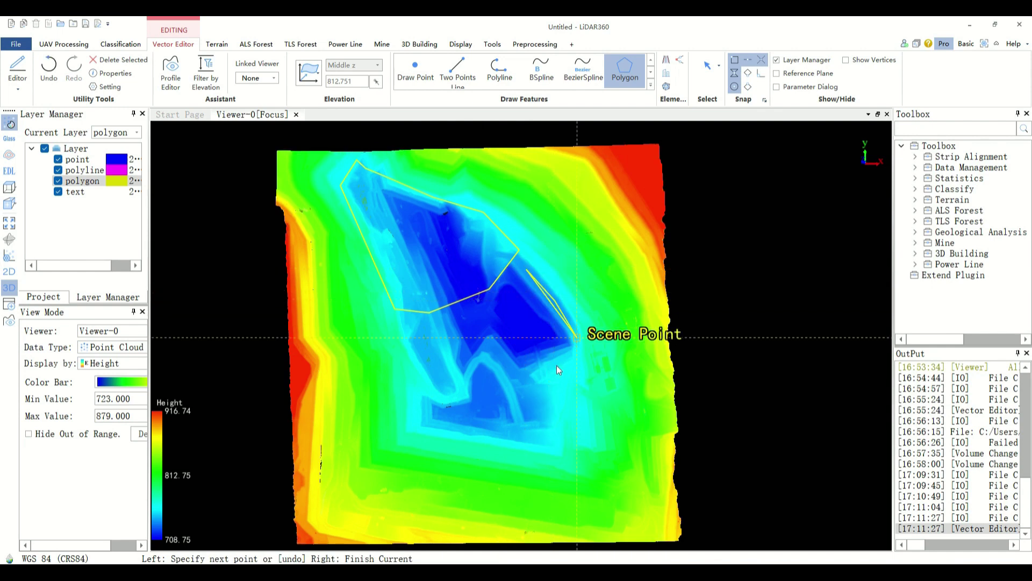
left_click(530, 383)
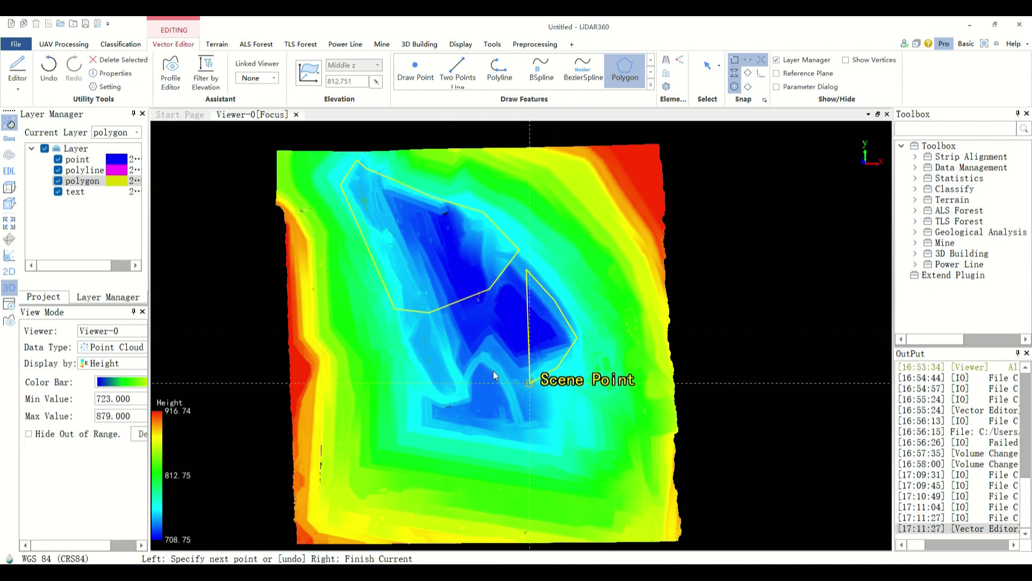
left_click(486, 310)
right_click(505, 288)
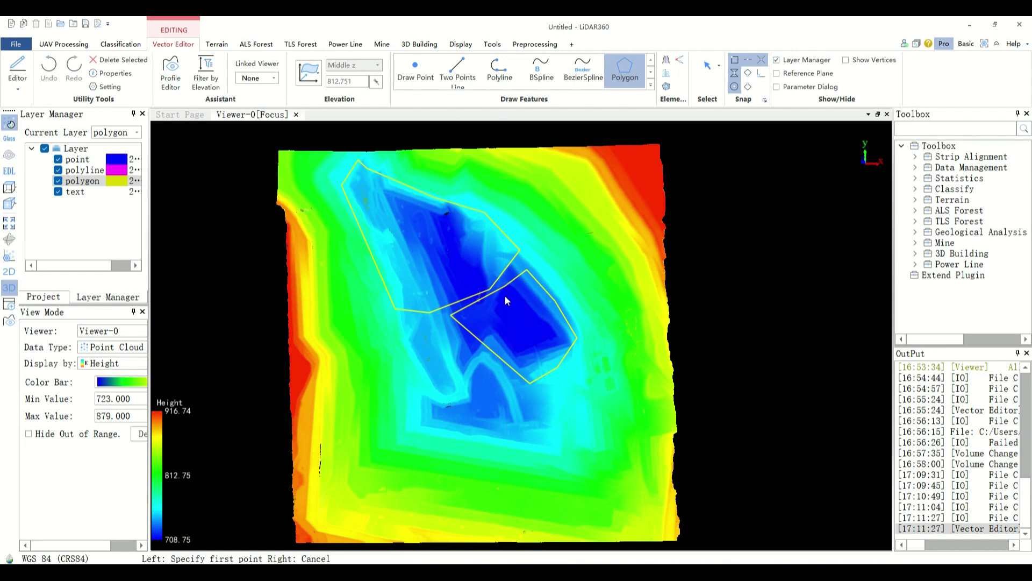
Step: Draw a third polygon over the lower pit floor
left_click(432, 322)
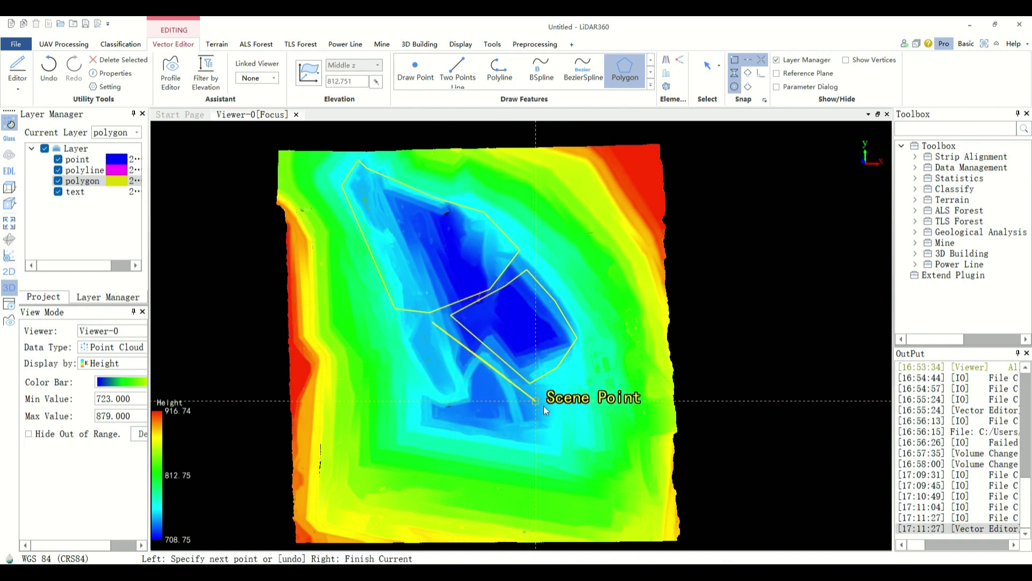
left_click(543, 446)
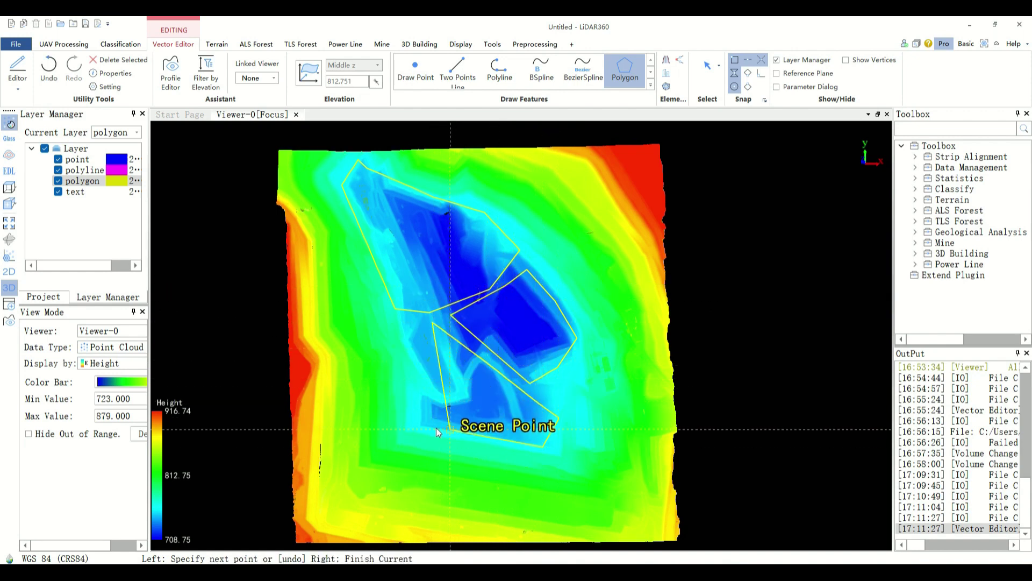
left_click(391, 321)
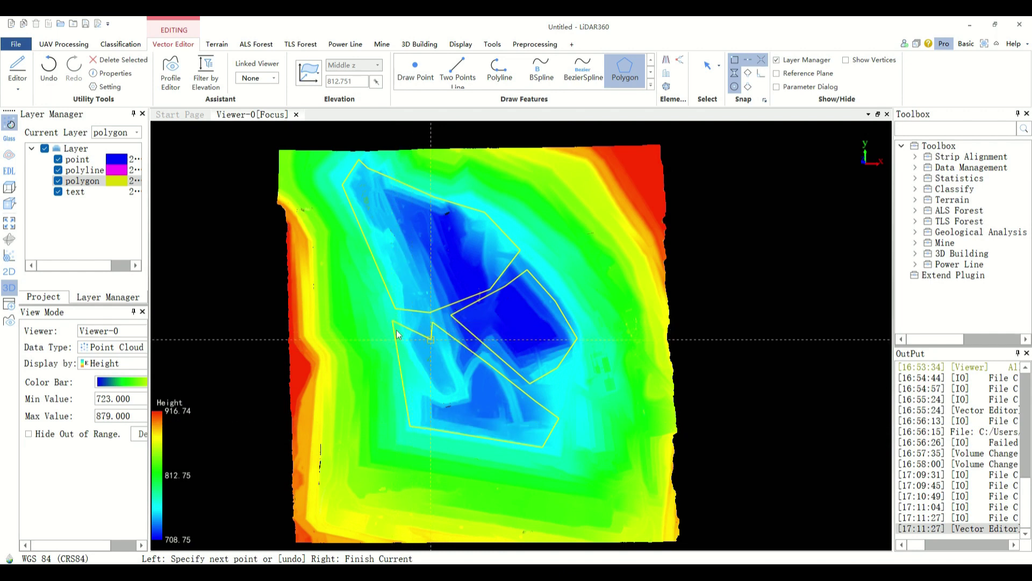
left_click(415, 331)
right_click(415, 332)
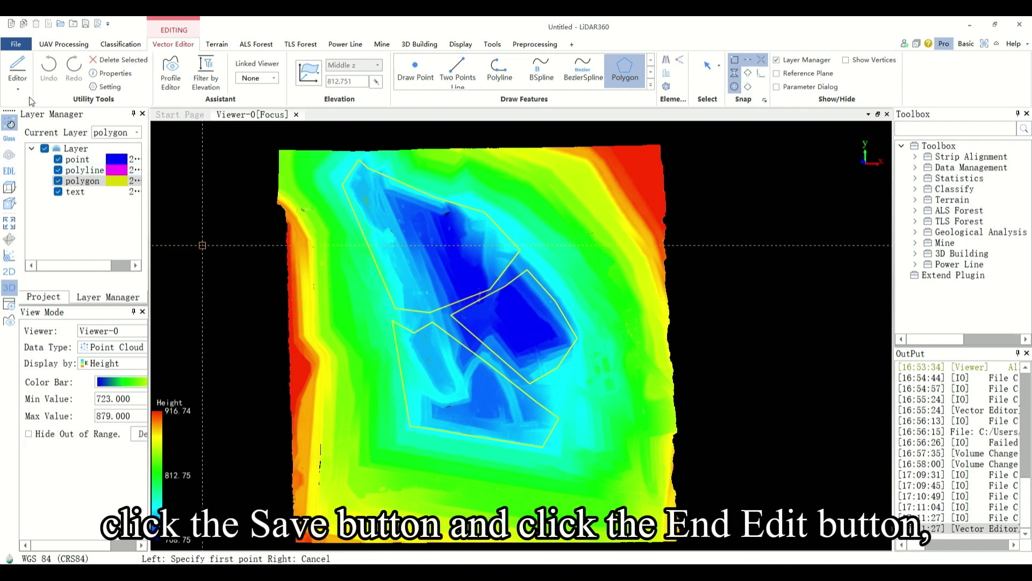
Step: Save the polygons to the vector file and end editing
left_click(18, 80)
left_click(32, 140)
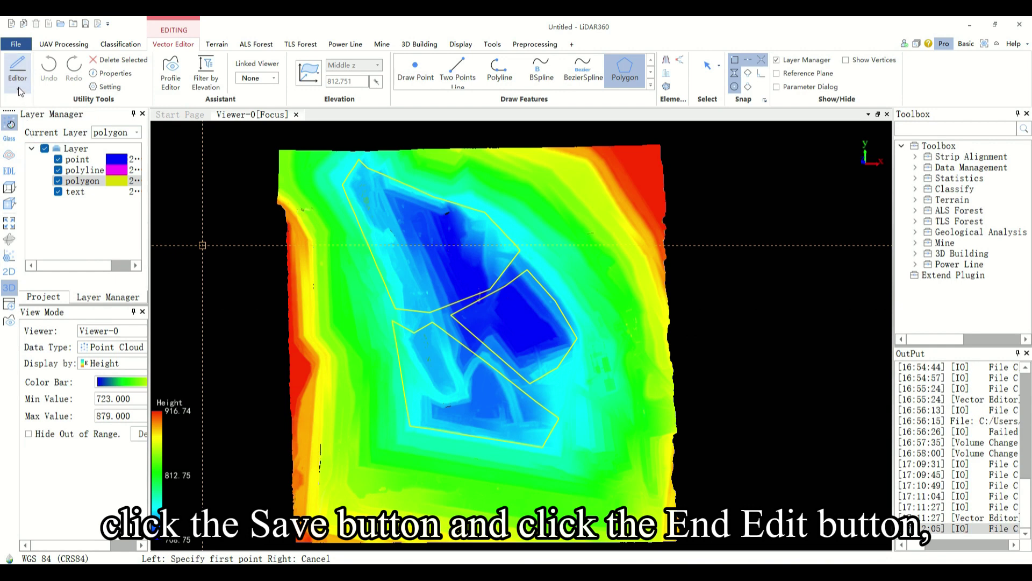
left_click(18, 80)
left_click(36, 154)
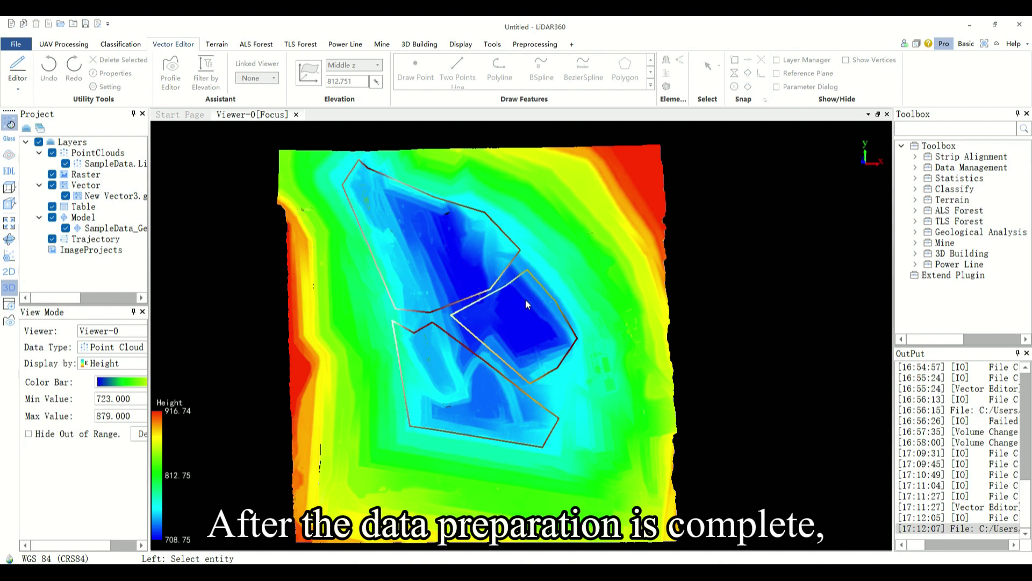
Step: Open Mine > Volume Change Analysis with SampleData.LiData as compared data, then open the reference mesh list
left_click(382, 44)
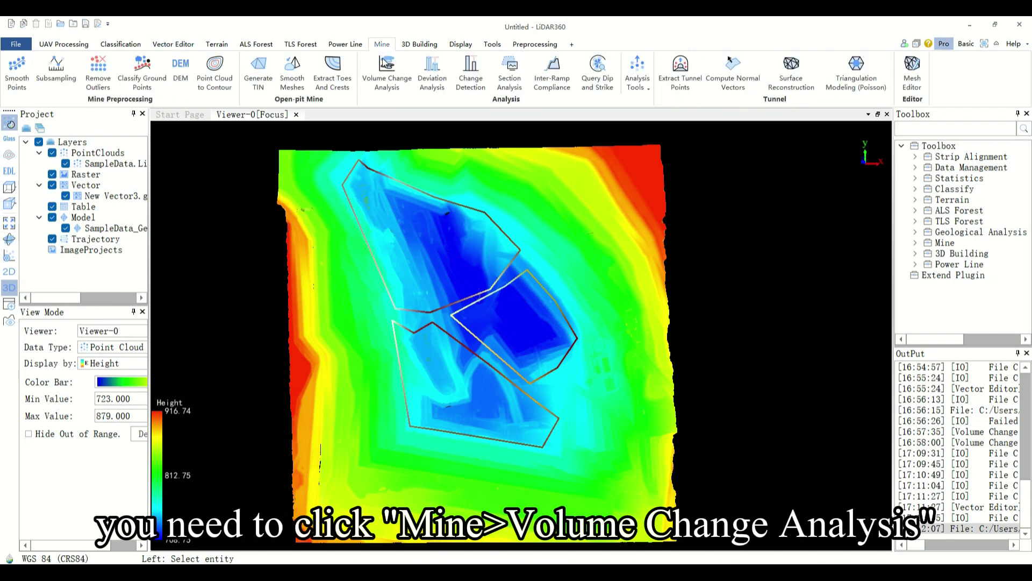
left_click(387, 76)
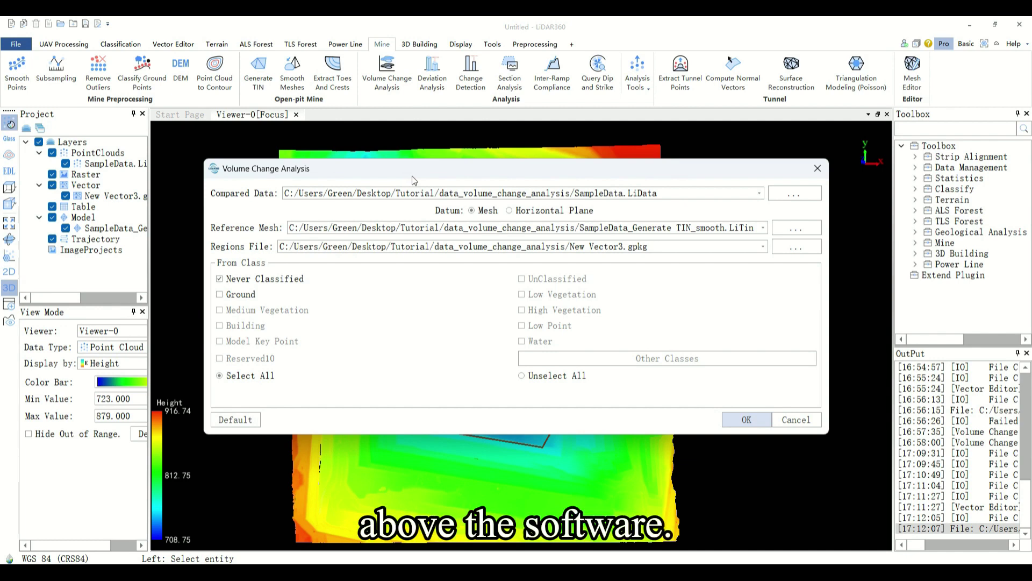
left_click(401, 196)
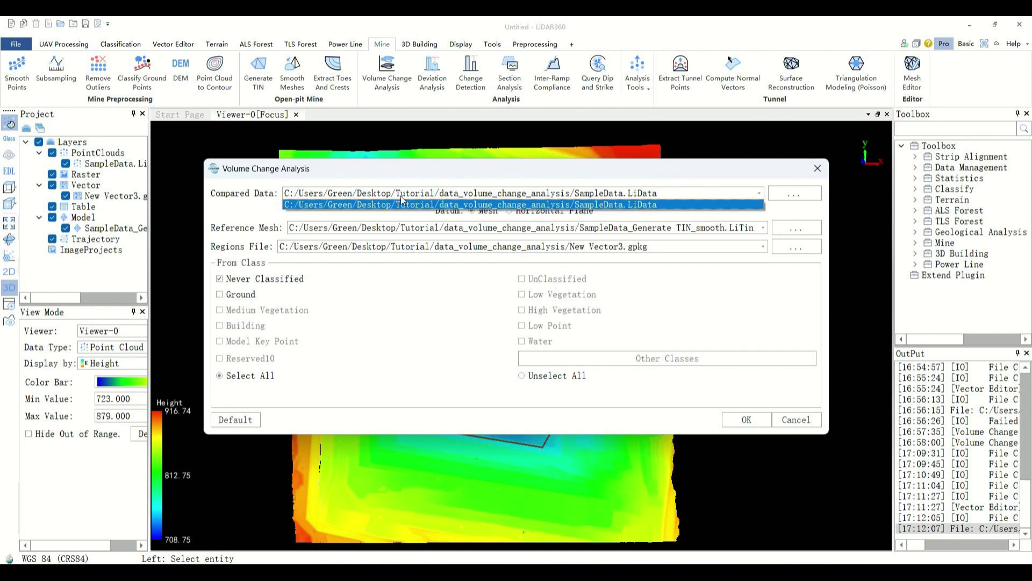
left_click(401, 200)
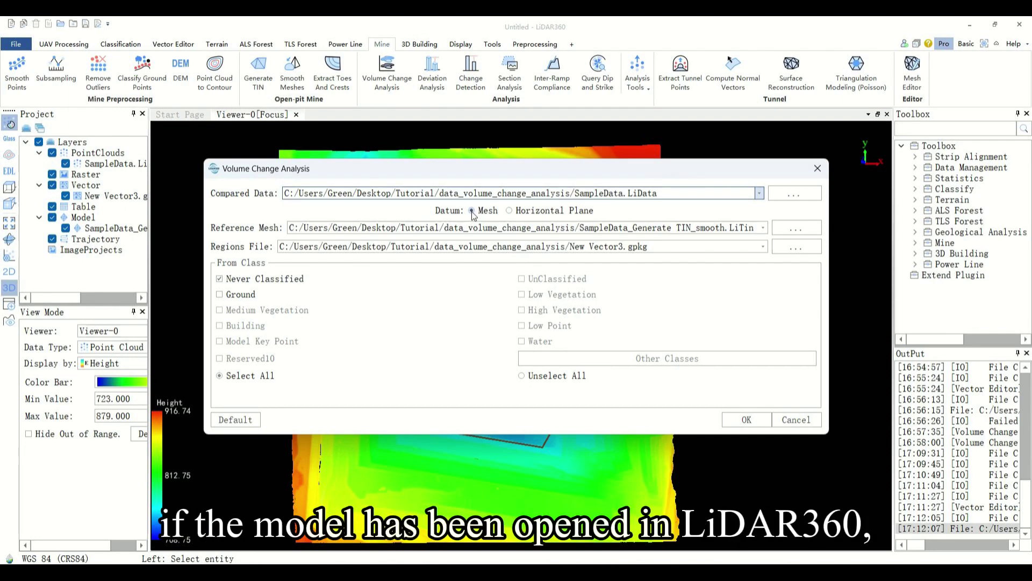
left_click(467, 228)
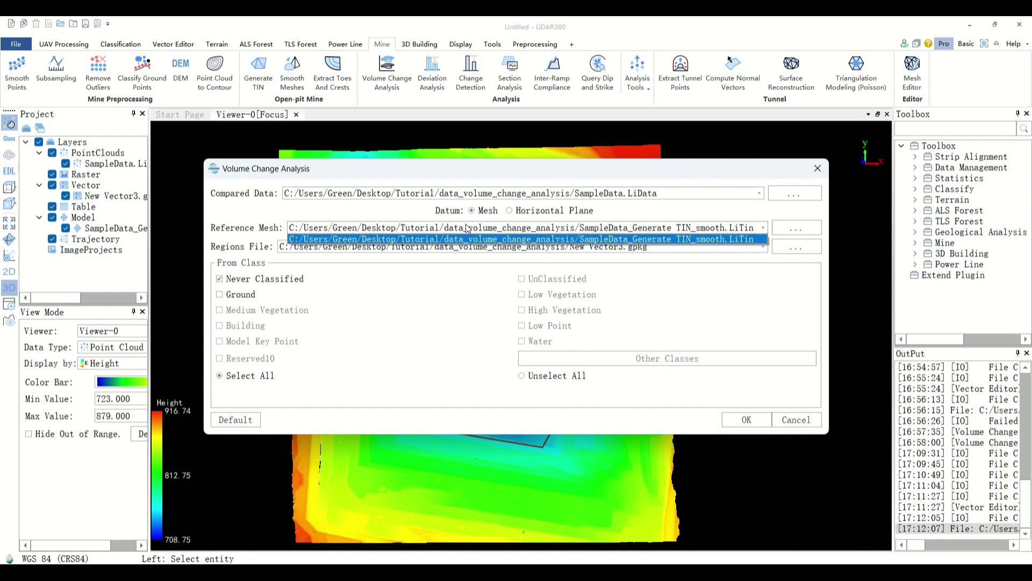
left_click(466, 239)
left_click(786, 232)
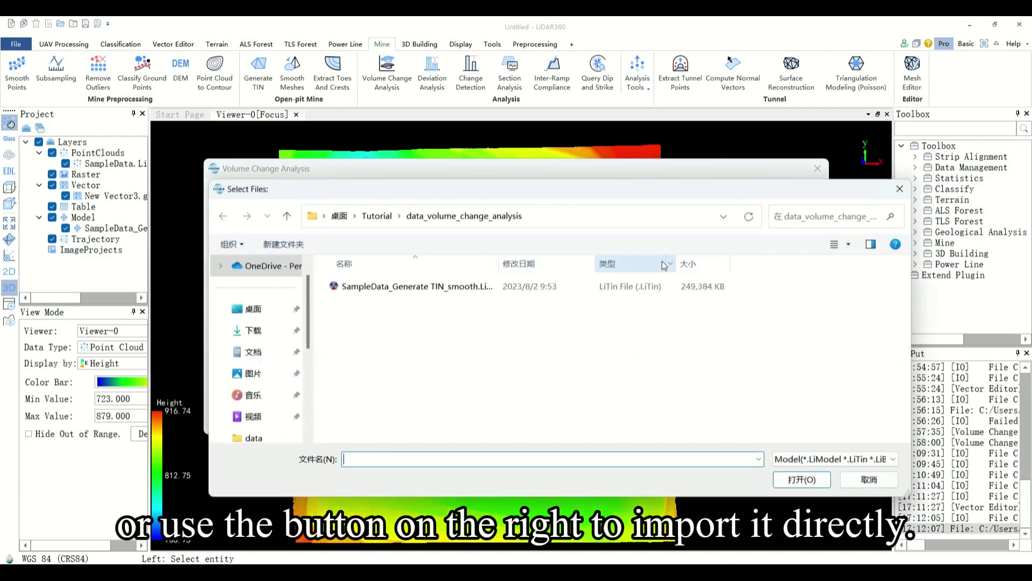
key("Escape")
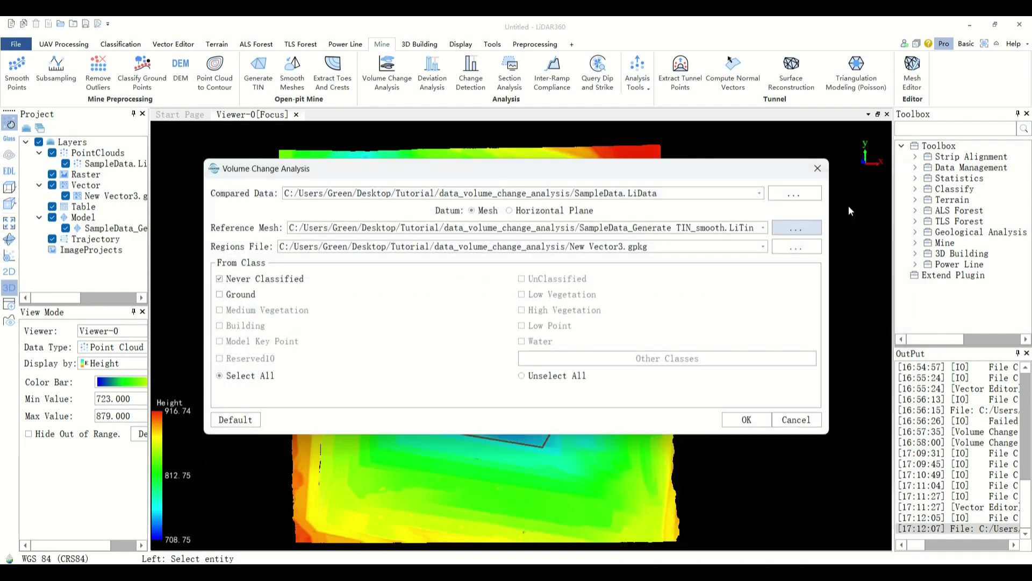
left_click(509, 211)
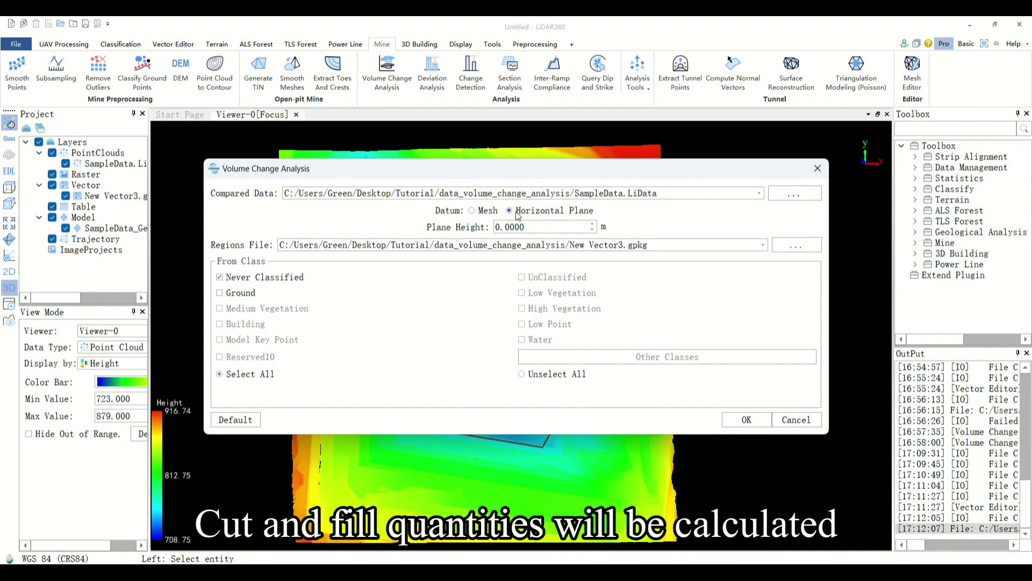
left_click(484, 212)
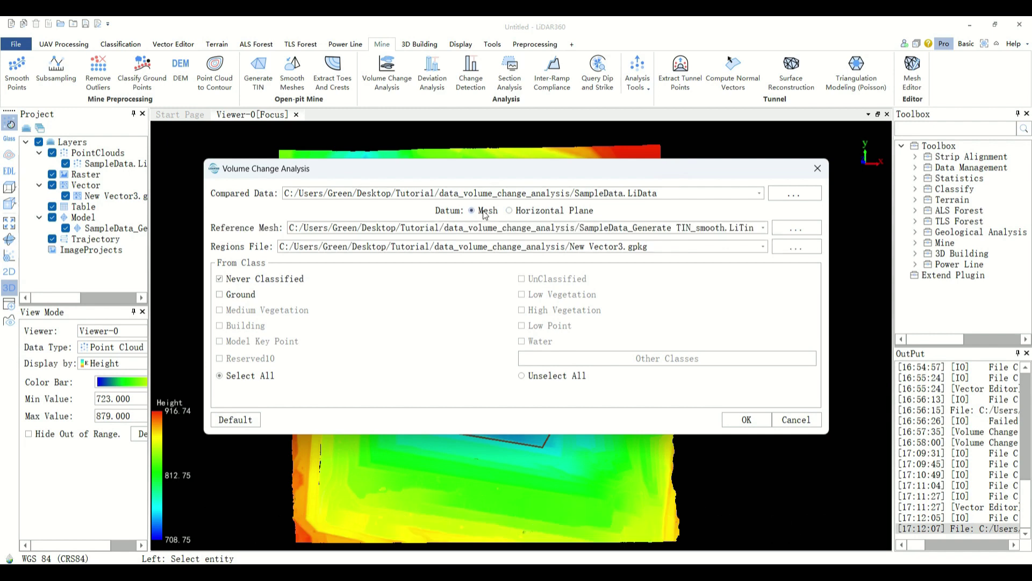
left_click(460, 246)
left_click(457, 257)
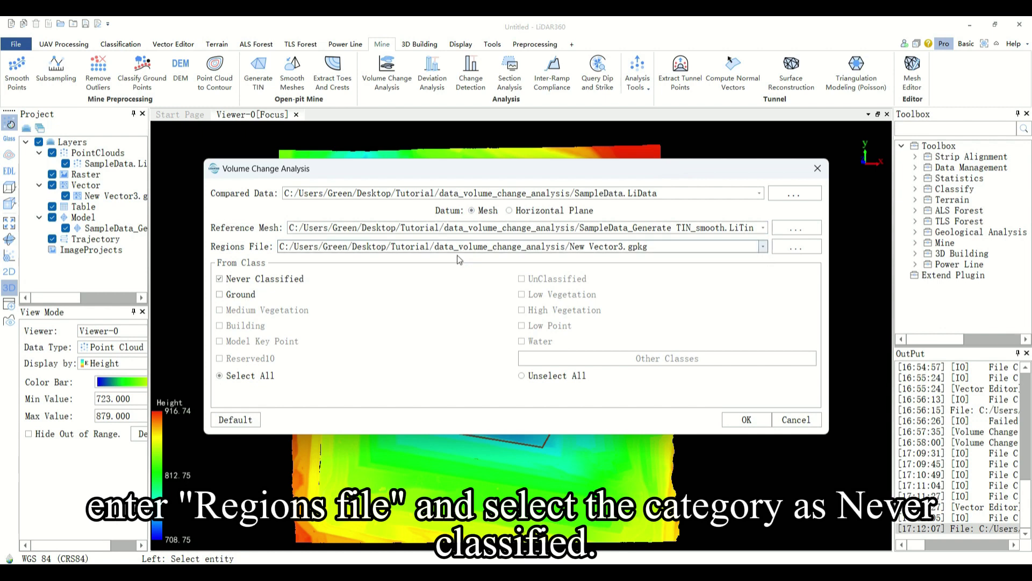
Step: Run the analysis and shift the results window showing the area0–area2 cut and fill volumes
left_click(745, 420)
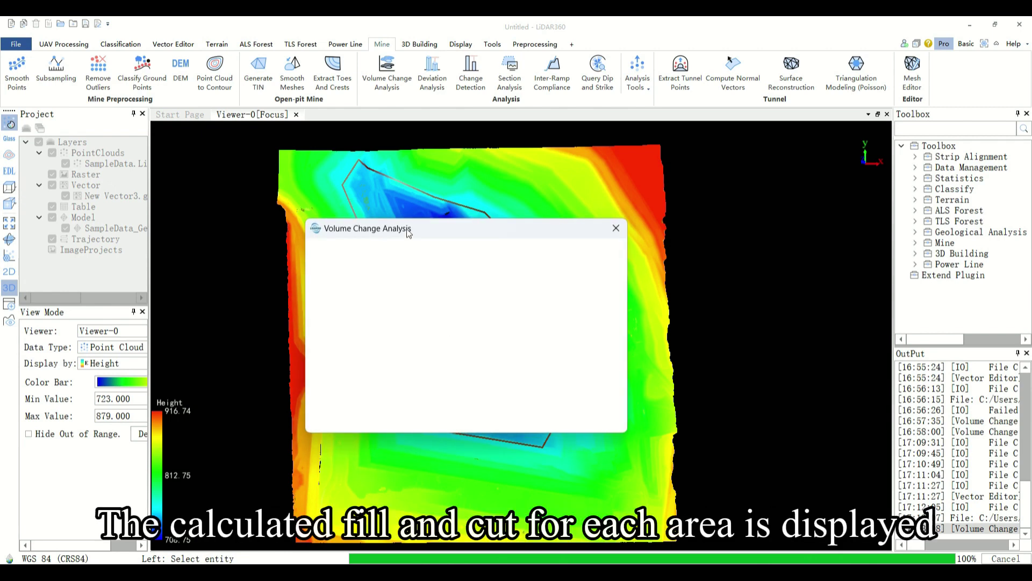
left_click_drag(406, 230, 391, 232)
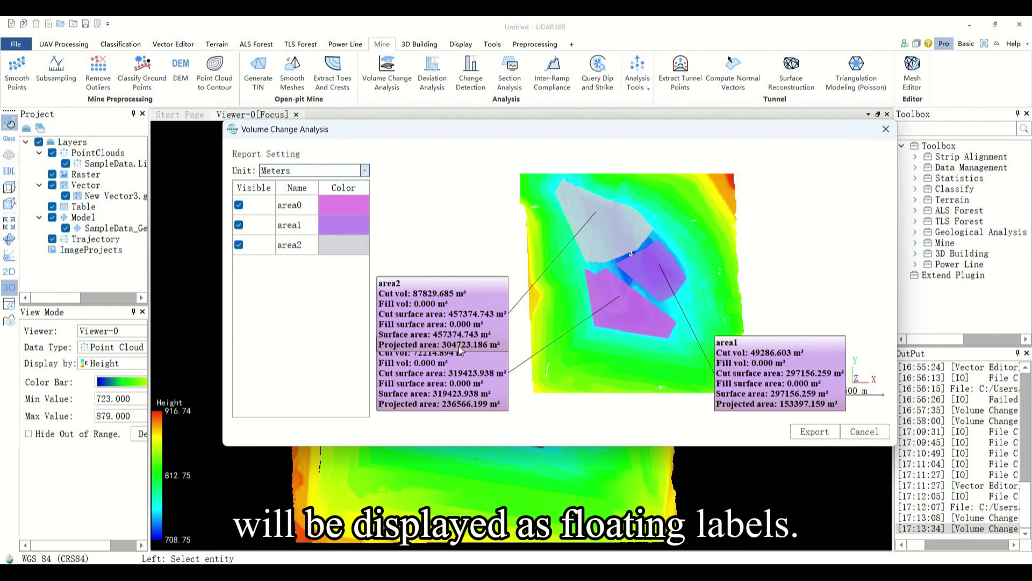
Step: Keep Meters as the report unit and change area1's colour to blue (#353ff0)
left_click(299, 170)
left_click(299, 170)
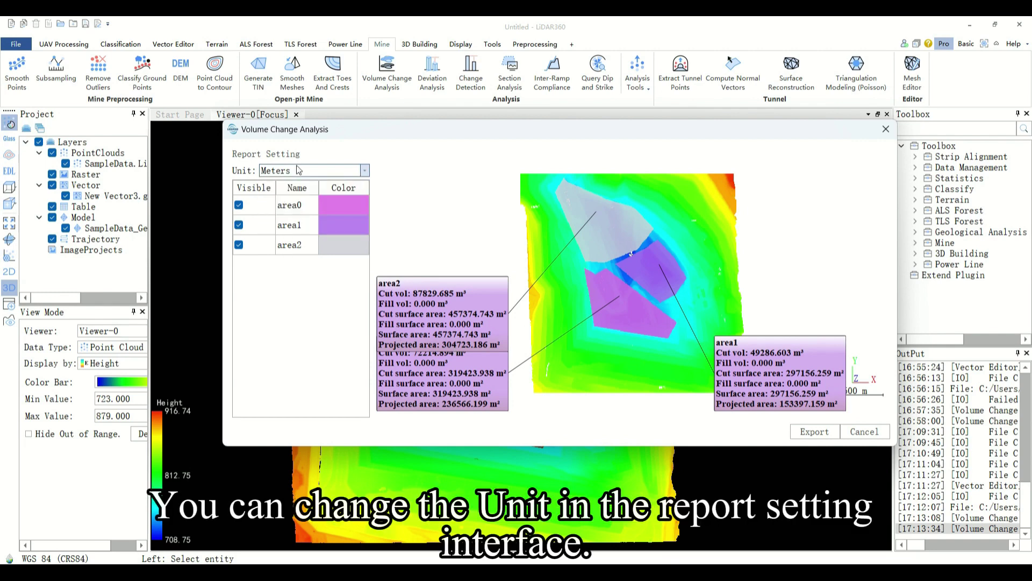
double_click(336, 224)
left_click(580, 221)
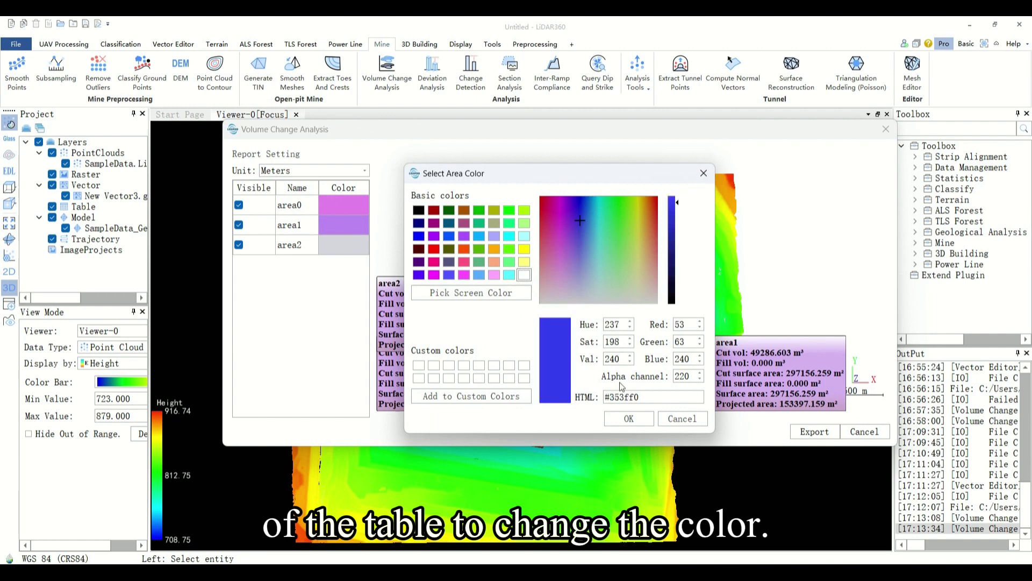
left_click(625, 417)
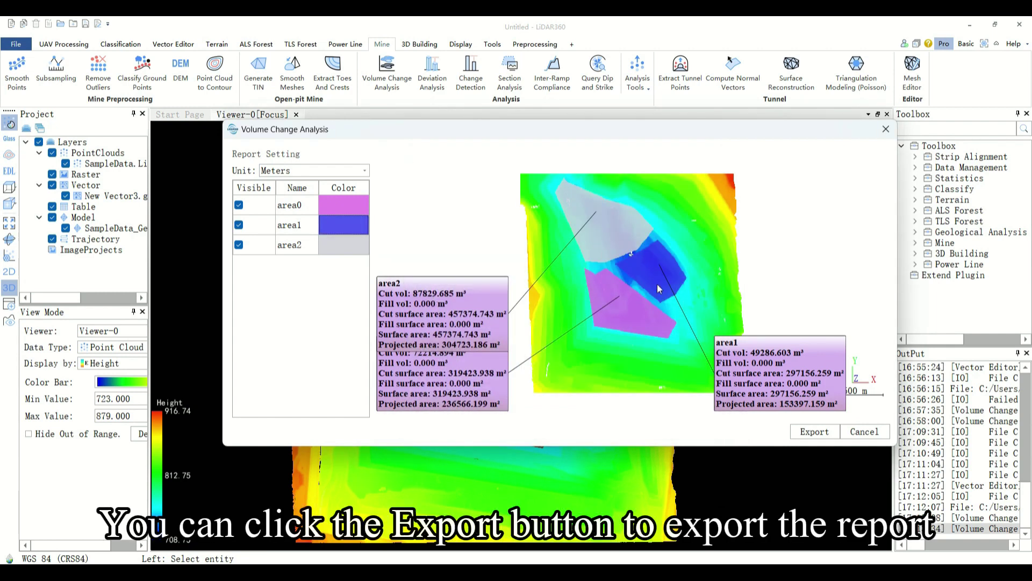
Step: Export the report as SampleData_Volume Change Analysis.html and open it in the browser
left_click(813, 432)
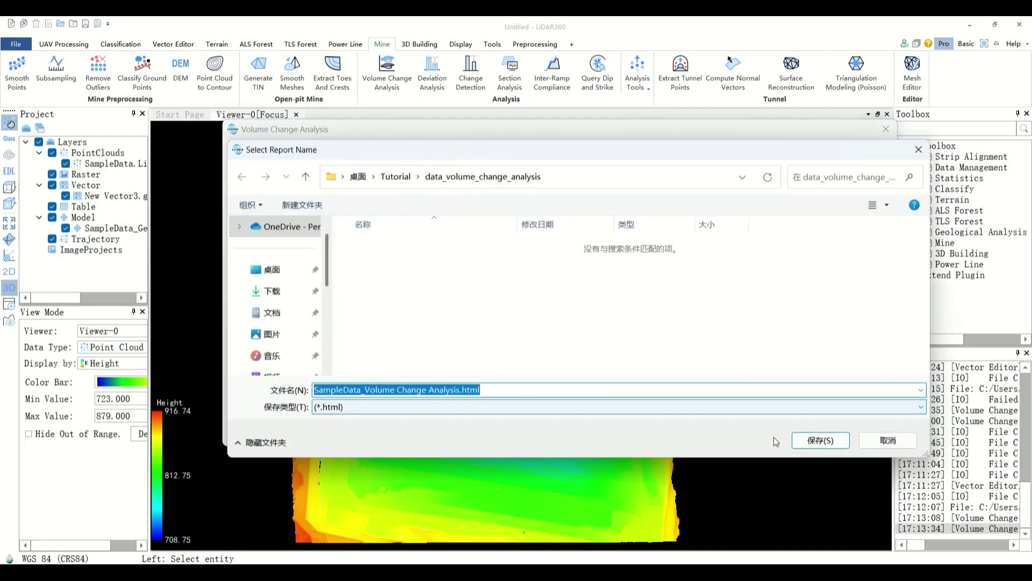
left_click(804, 441)
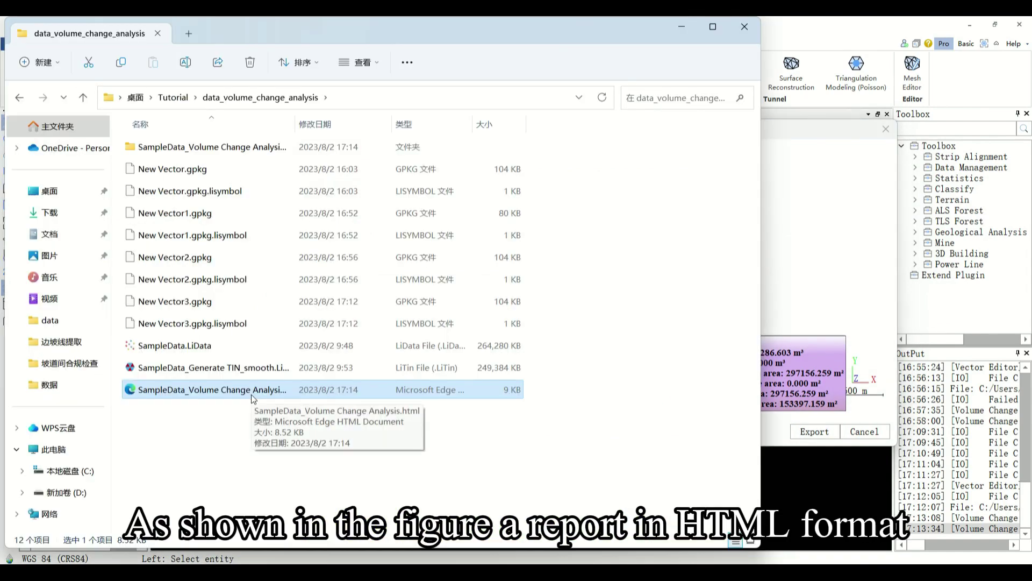
double_click(251, 390)
Step: Open the report's map image file.png from its companion folder
scroll(570, 292, "down", 5)
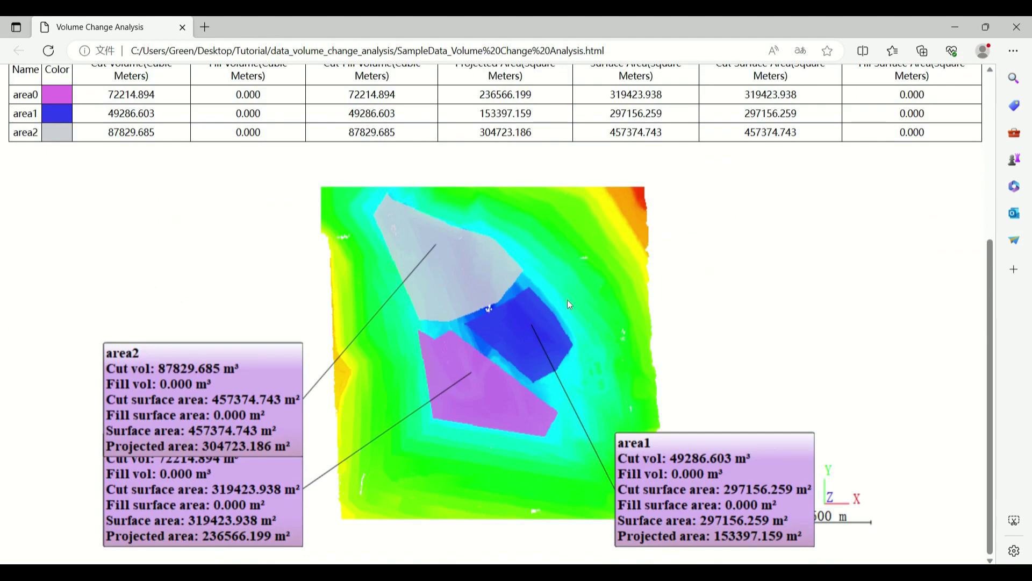
scroll(569, 304, "up", 5)
scroll(570, 305, "down", 5)
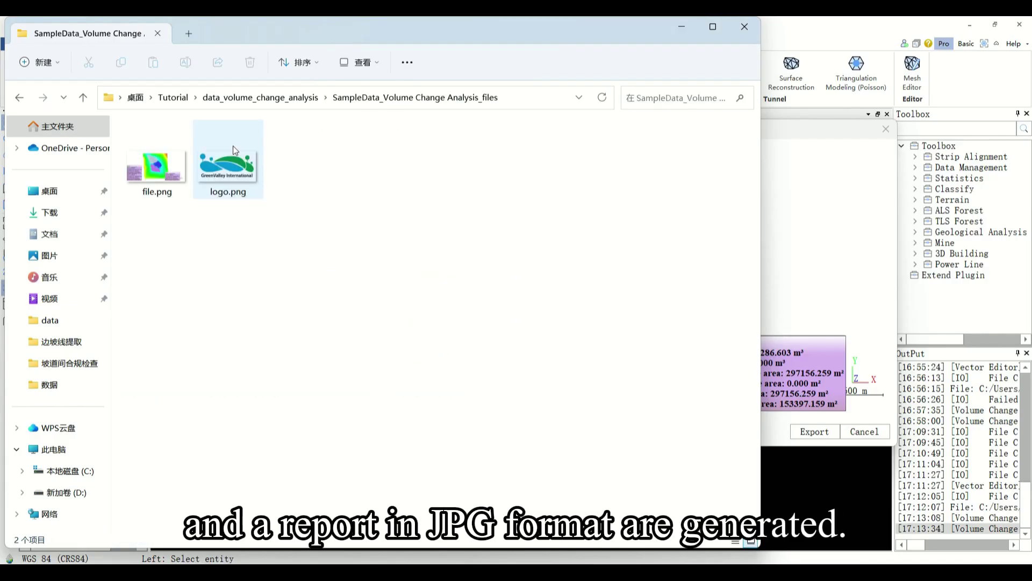
left_click(172, 170)
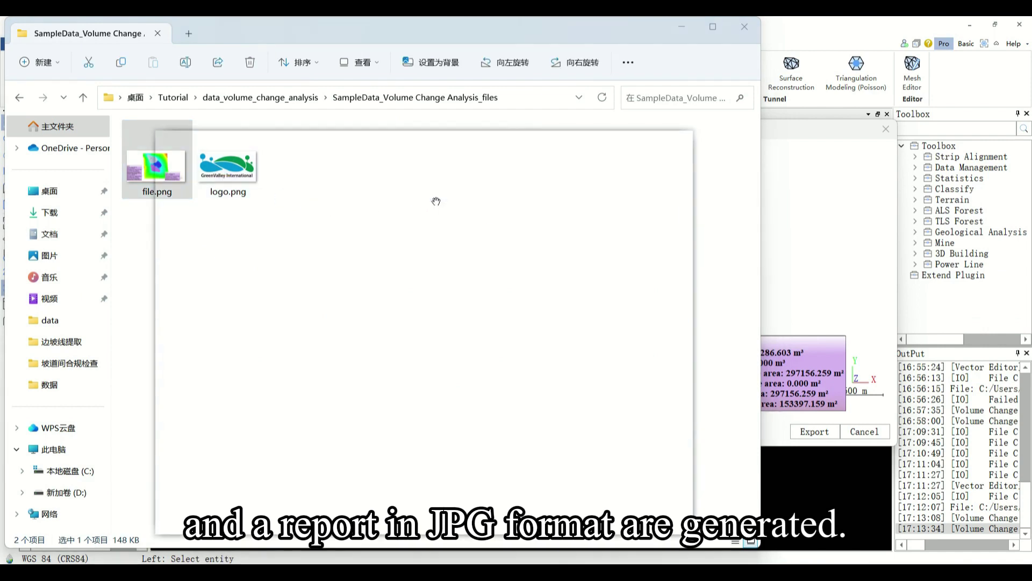